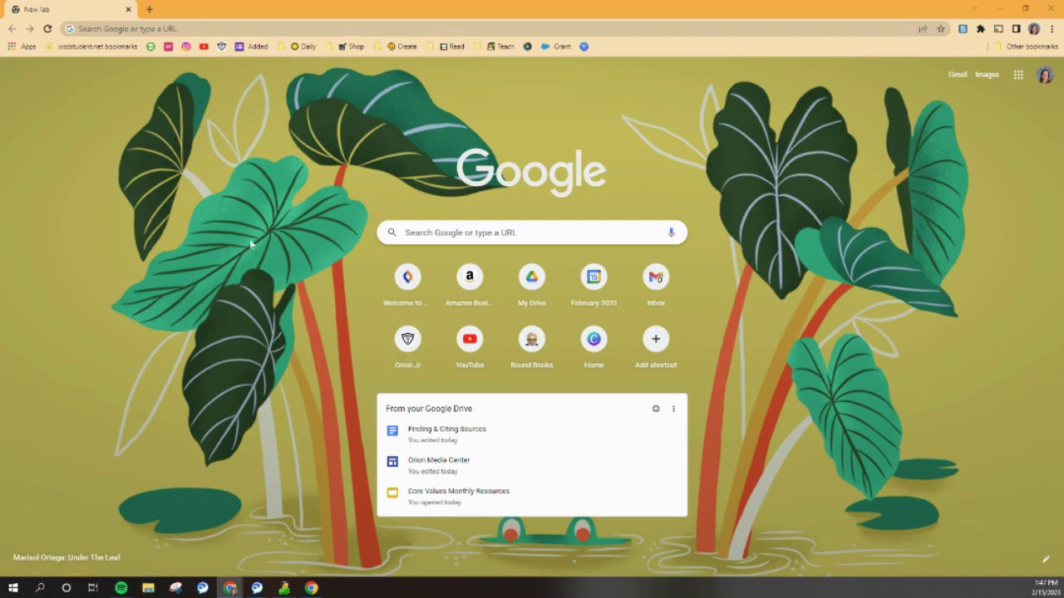
- Open Utah's Online School Library through the Orion Junior High library page and go to its Middle School section
{"action": "left_click", "coordinate": [221, 46]}
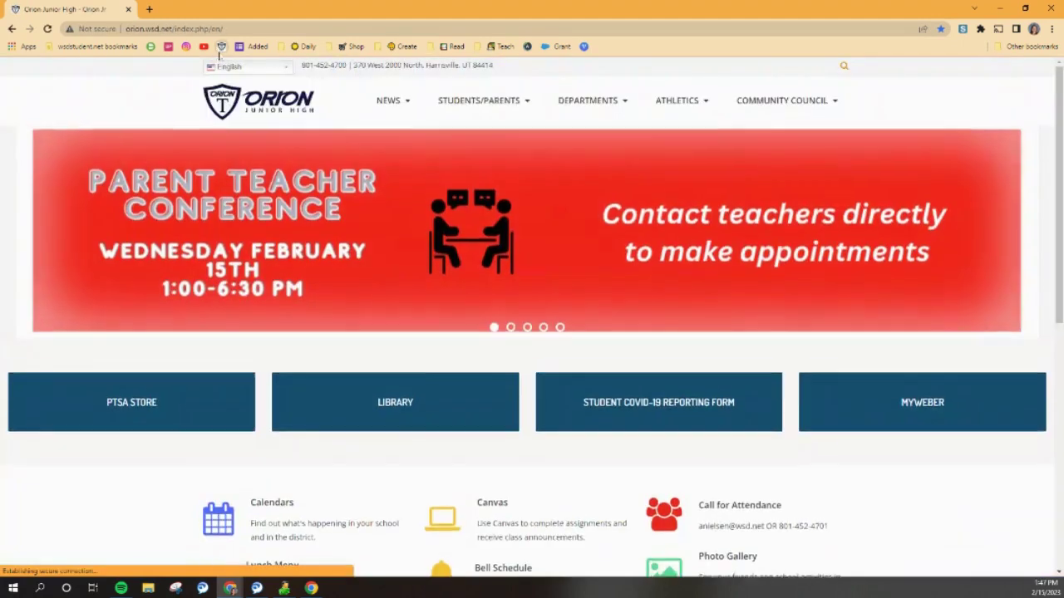
{"action": "left_click", "coordinate": [391, 406]}
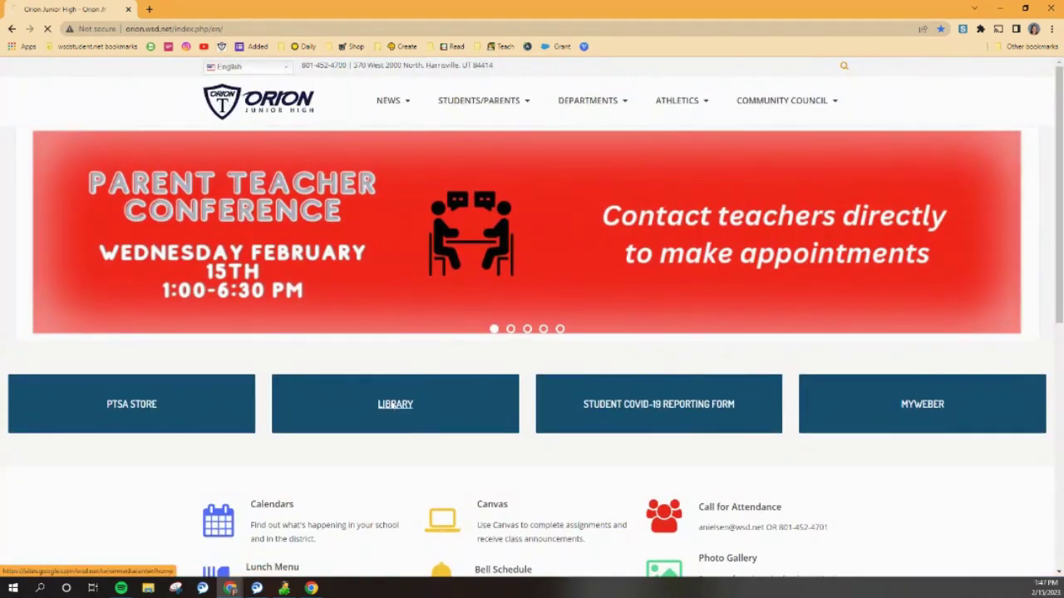
{"action": "left_click", "coordinate": [442, 425]}
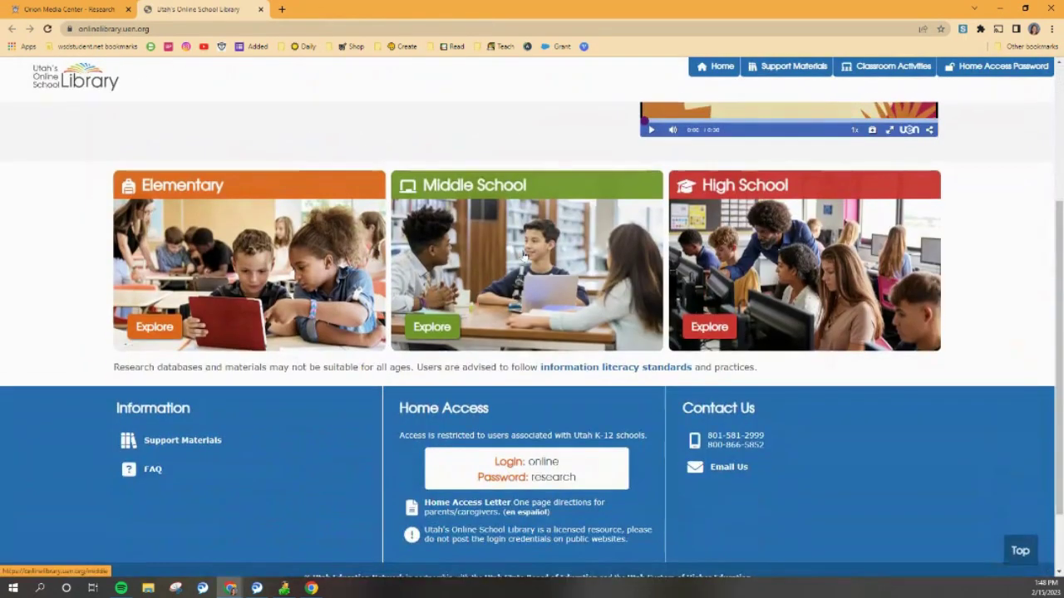
{"action": "left_click", "coordinate": [536, 239]}
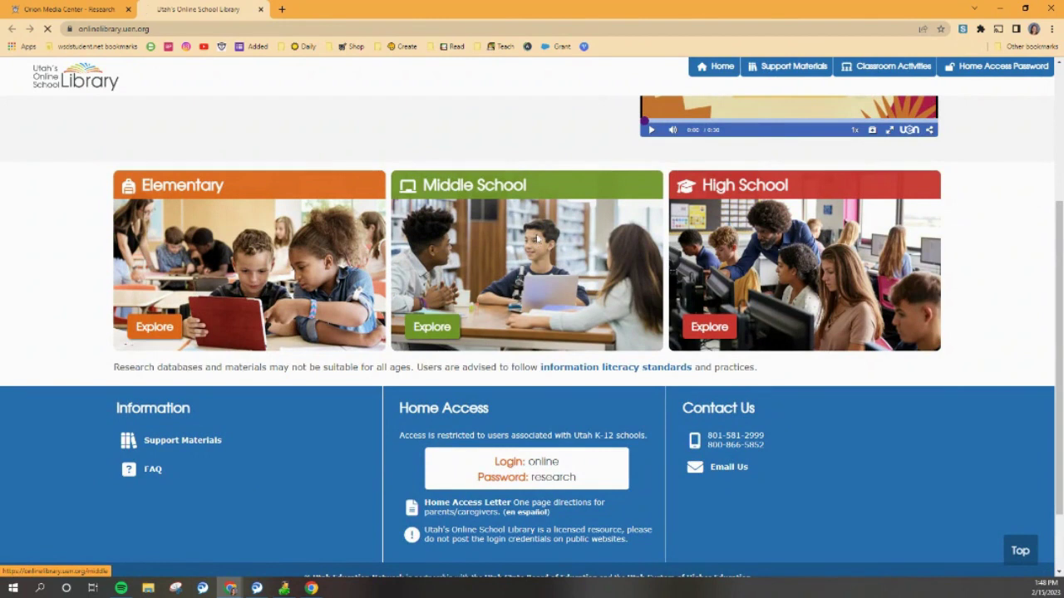
- Open the Middle Search Plus database from the EBSCO: Middle Schools resources
{"action": "scroll", "coordinate": [536, 240], "scroll_direction": "down", "scroll_amount": 5}
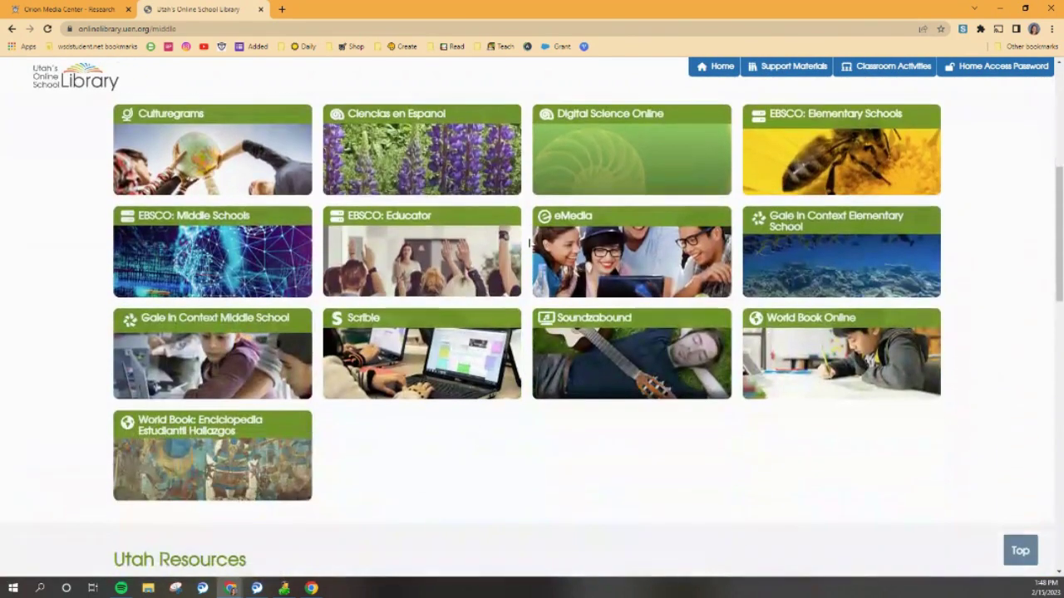
{"action": "mouse_move", "coordinate": [224, 228]}
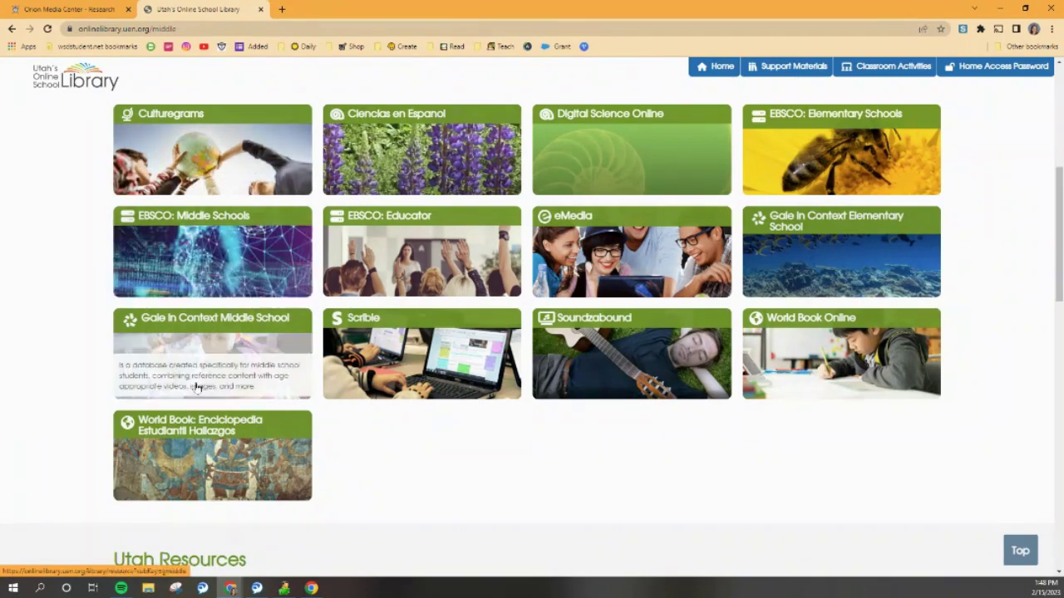
{"action": "left_click", "coordinate": [212, 252]}
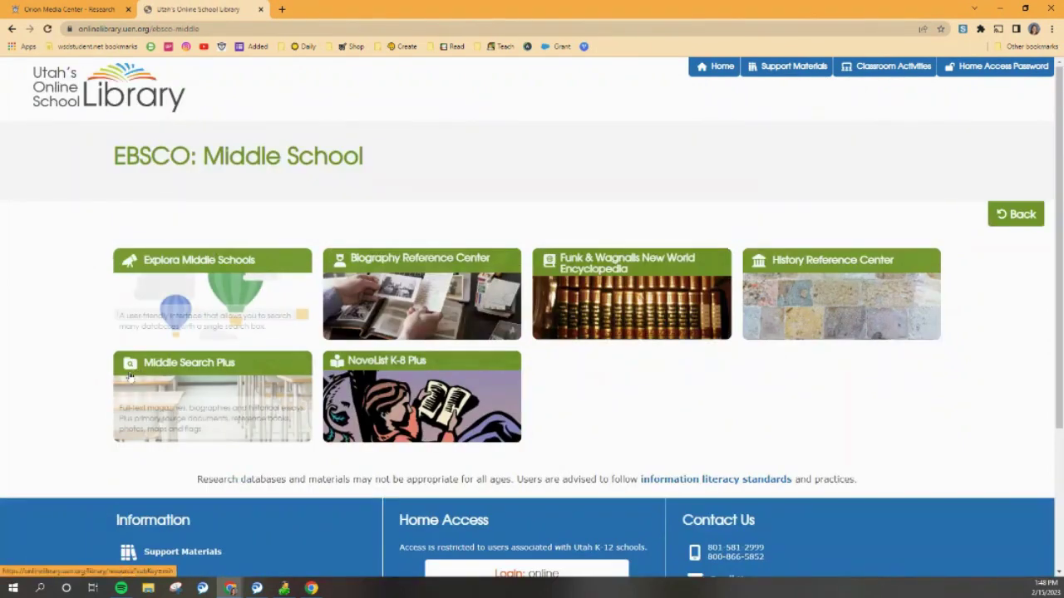
{"action": "mouse_move", "coordinate": [208, 398]}
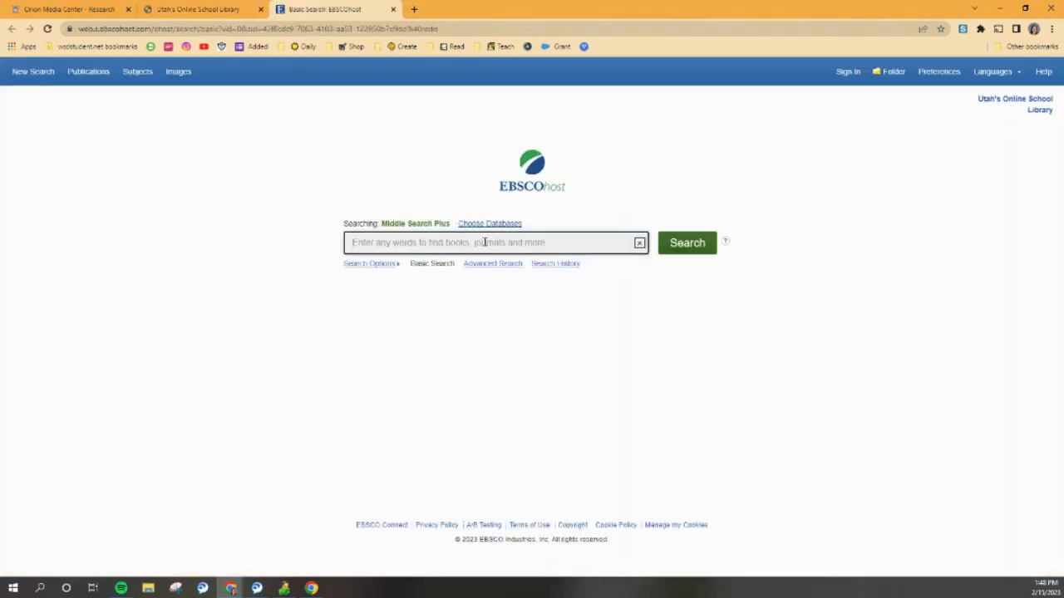
- Search Middle Search Plus for "abraham lincoln" and open the article "Lincoln Walks a Tightrope"
{"action": "type", "text": "abraham lincoln"}
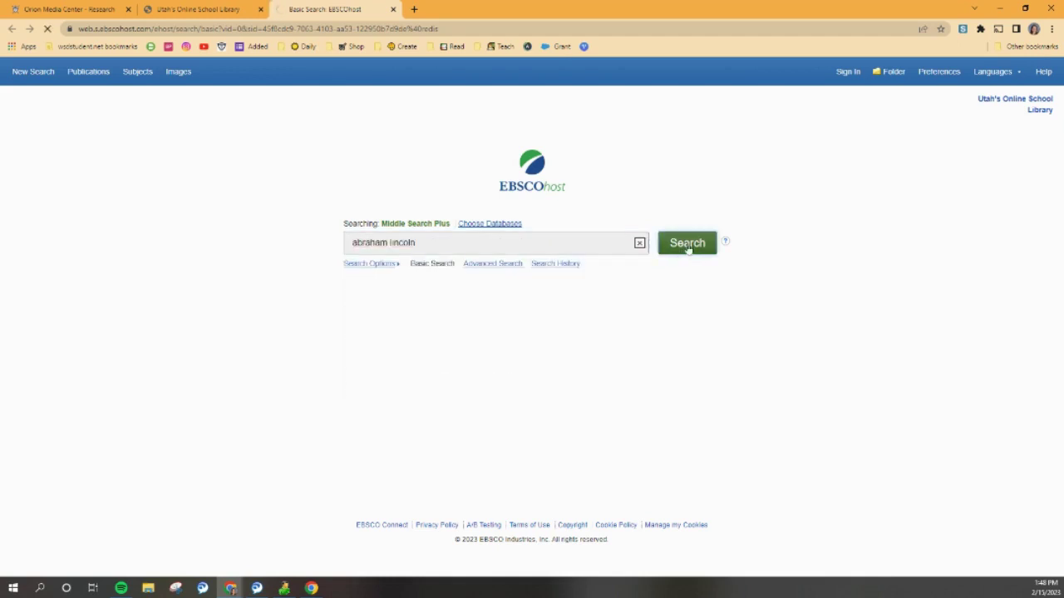
{"action": "left_click", "coordinate": [687, 248]}
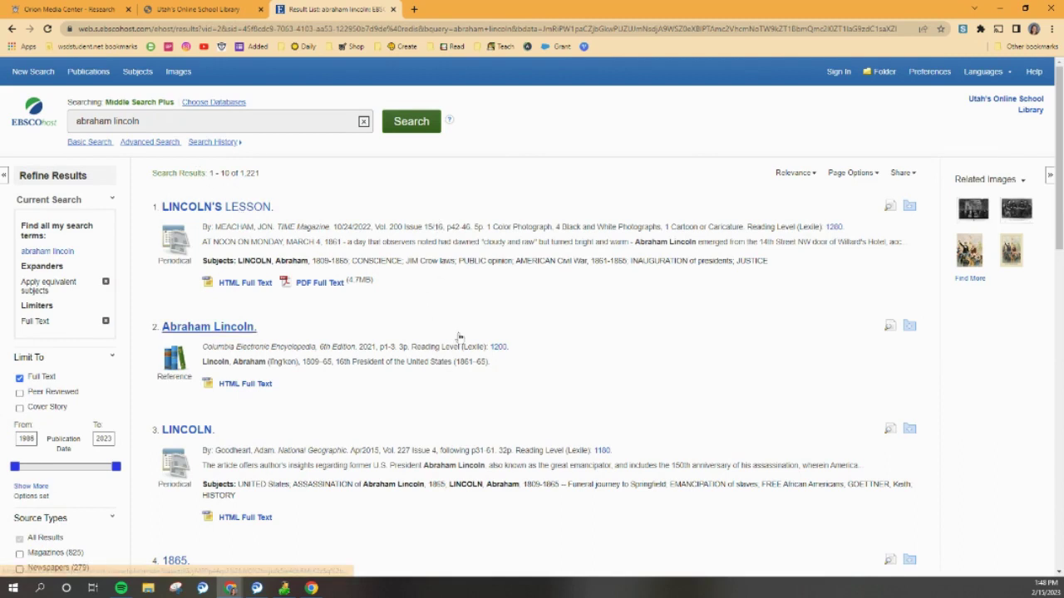
{"action": "scroll", "coordinate": [627, 328], "scroll_direction": "down", "scroll_amount": 8}
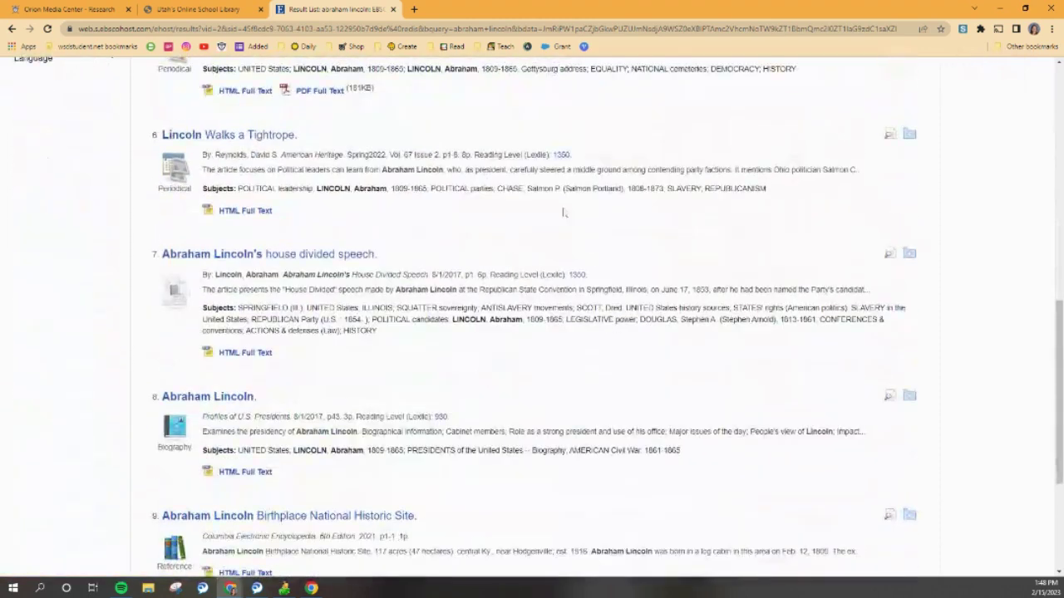
{"action": "scroll", "coordinate": [442, 216], "scroll_direction": "down", "scroll_amount": 4}
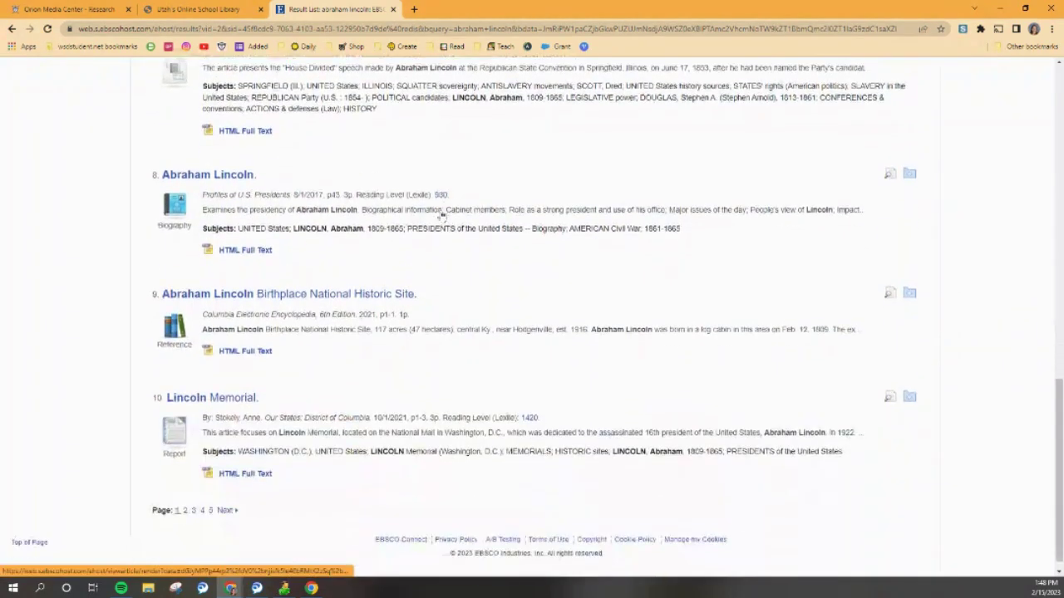
{"action": "scroll", "coordinate": [264, 349], "scroll_direction": "up", "scroll_amount": 4}
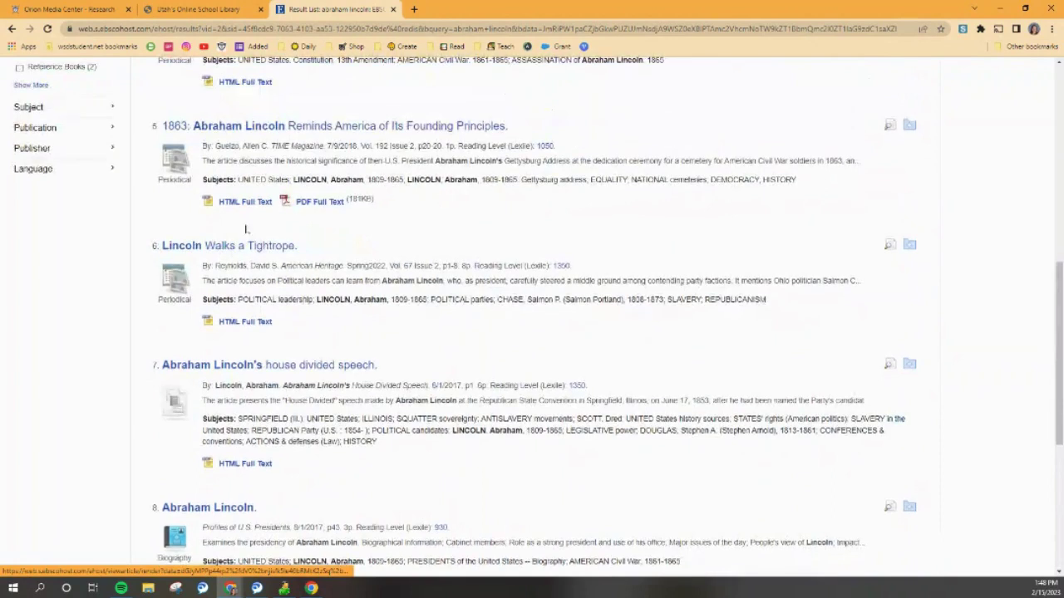
{"action": "left_click", "coordinate": [235, 249]}
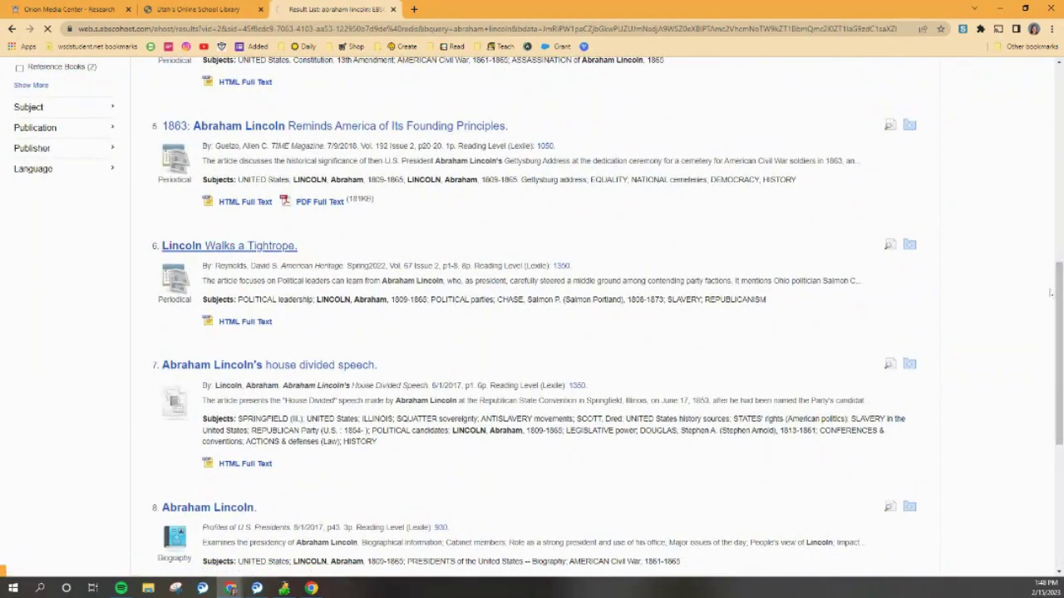
- Skim the Lincoln article's text and launch the Scrible Toolbar on its page
{"action": "scroll", "coordinate": [775, 341], "scroll_direction": "down", "scroll_amount": 5}
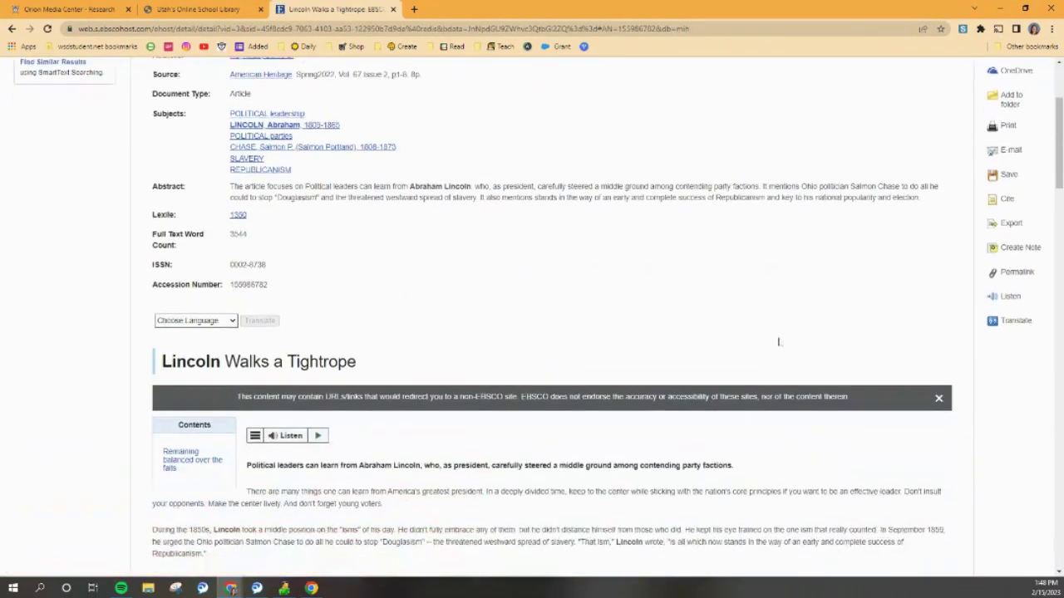
{"action": "scroll", "coordinate": [775, 342], "scroll_direction": "down", "scroll_amount": 1}
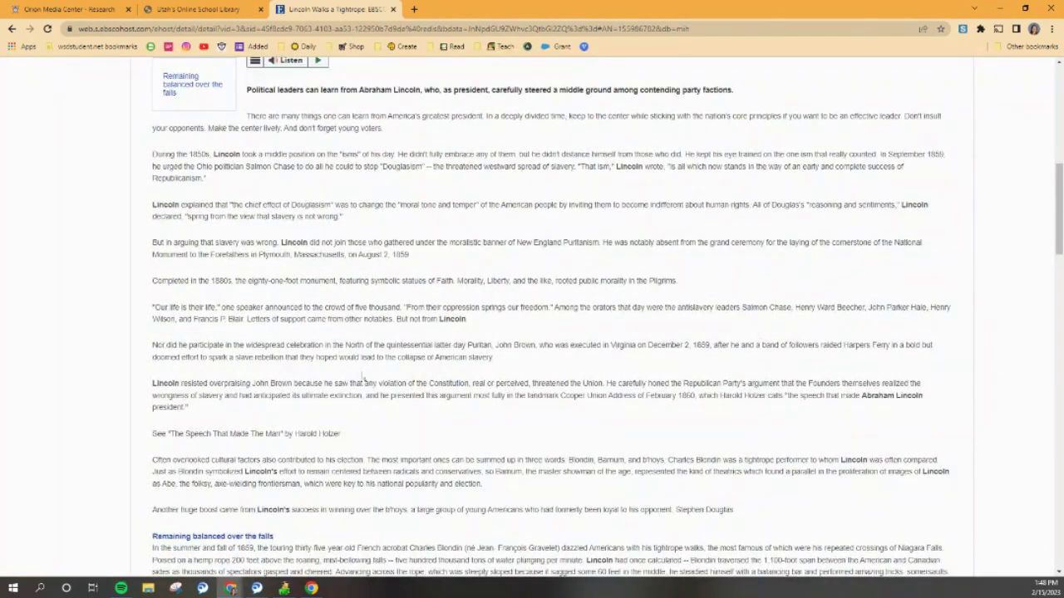
{"action": "scroll", "coordinate": [404, 379], "scroll_direction": "down", "scroll_amount": 1}
{"action": "scroll", "coordinate": [404, 374], "scroll_direction": "up", "scroll_amount": 3}
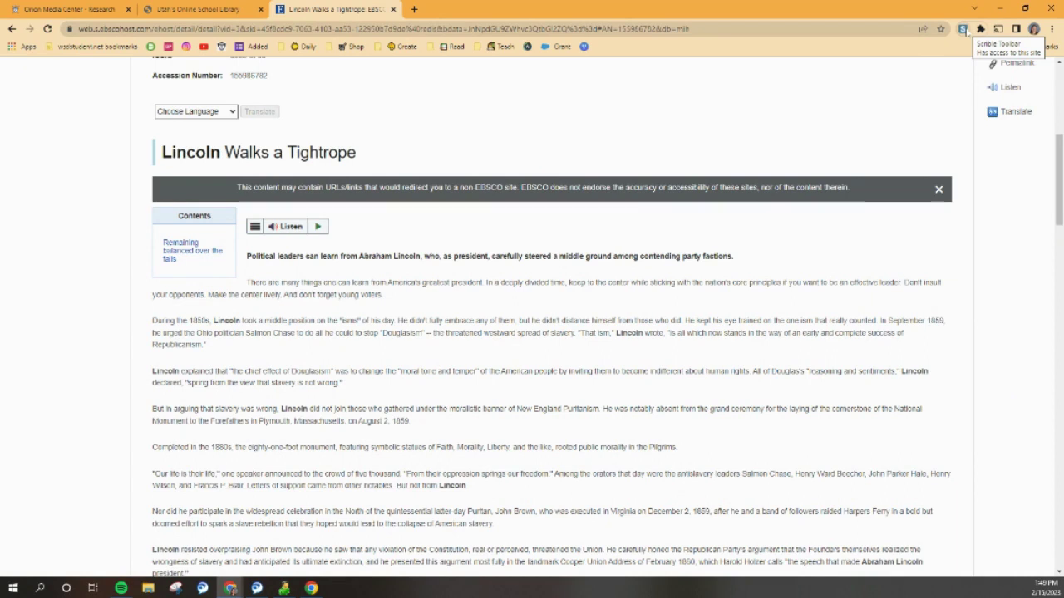
{"action": "left_click", "coordinate": [962, 29]}
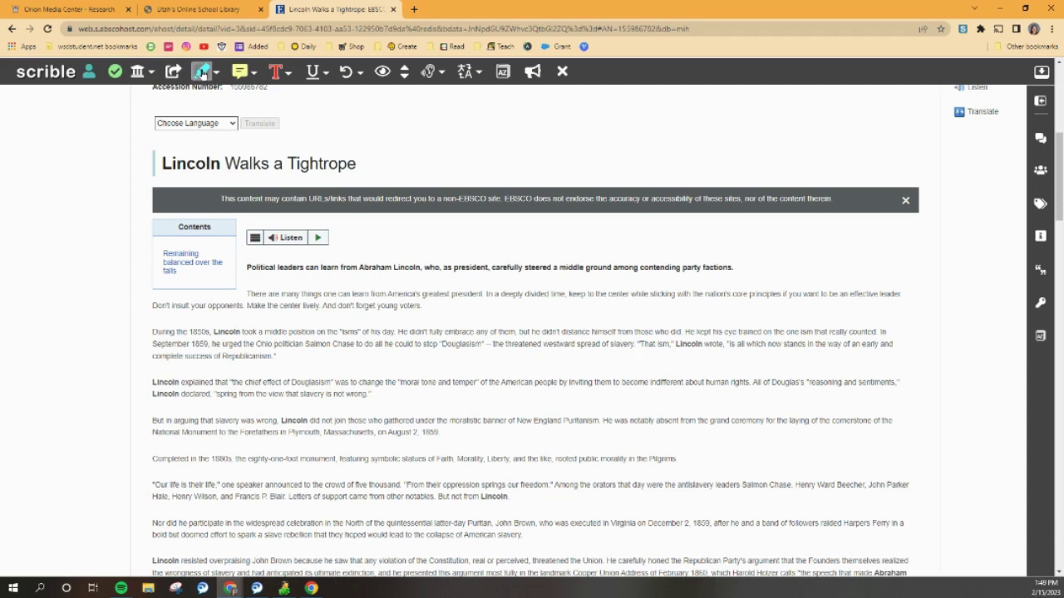
- Highlight the text from "And don't forget young voters" through "During the 1850s," in turquoise
{"action": "left_click", "coordinate": [202, 73]}
{"action": "left_click_drag", "start_coordinate": [213, 332], "coordinate": [321, 323]}
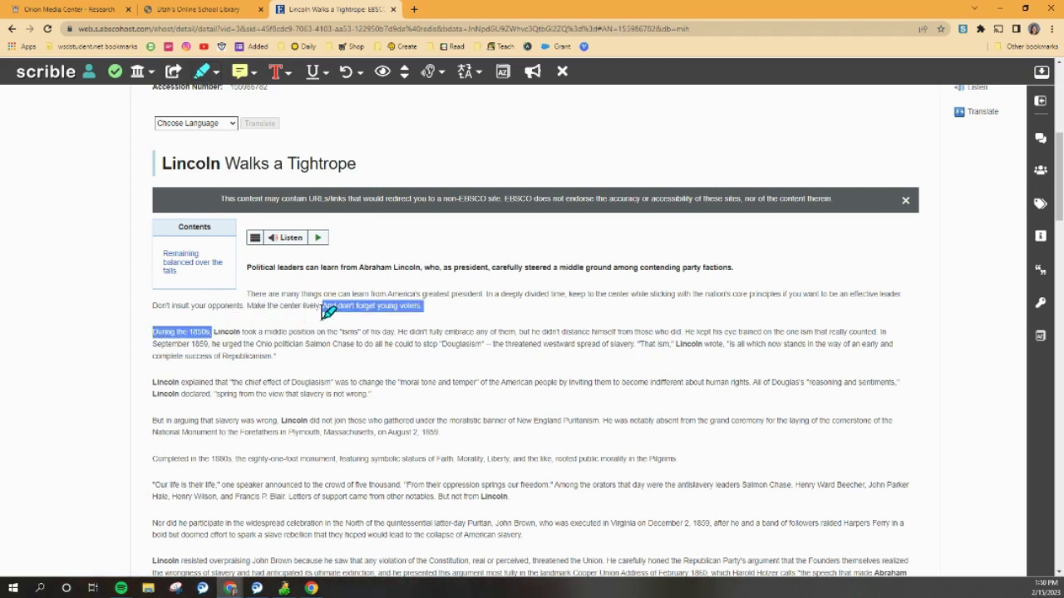
{"action": "left_click", "coordinate": [326, 314]}
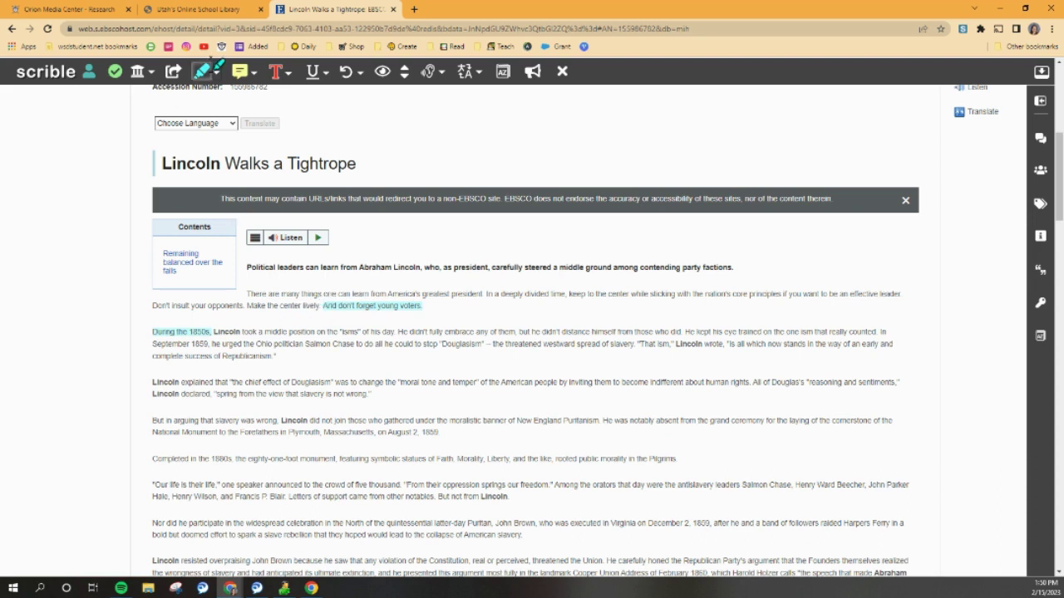
{"action": "left_click", "coordinate": [203, 72]}
{"action": "left_click", "coordinate": [203, 71]}
{"action": "left_click", "coordinate": [215, 72]}
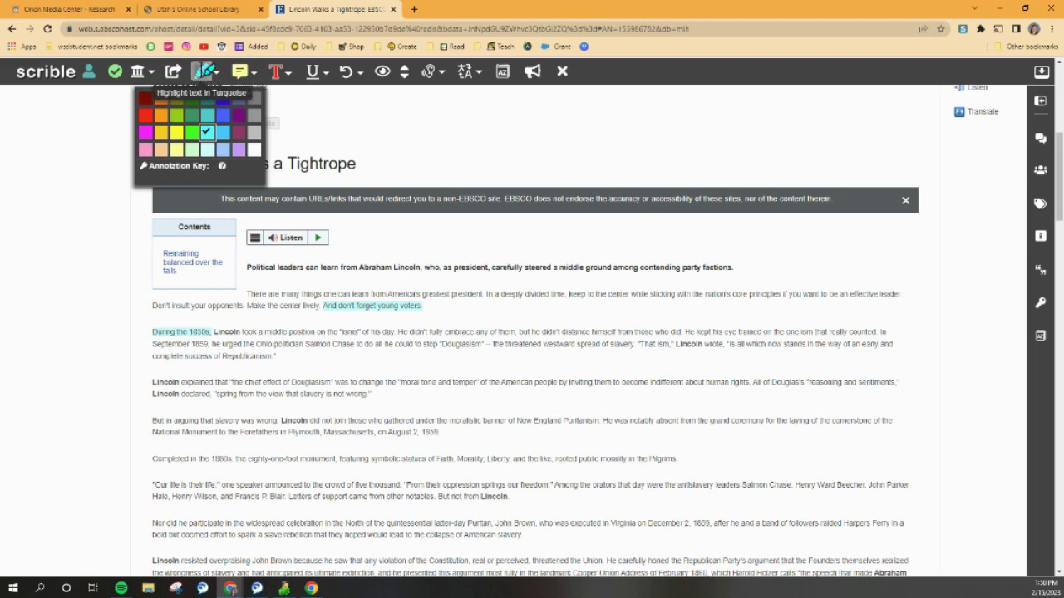
{"action": "left_click", "coordinate": [204, 72]}
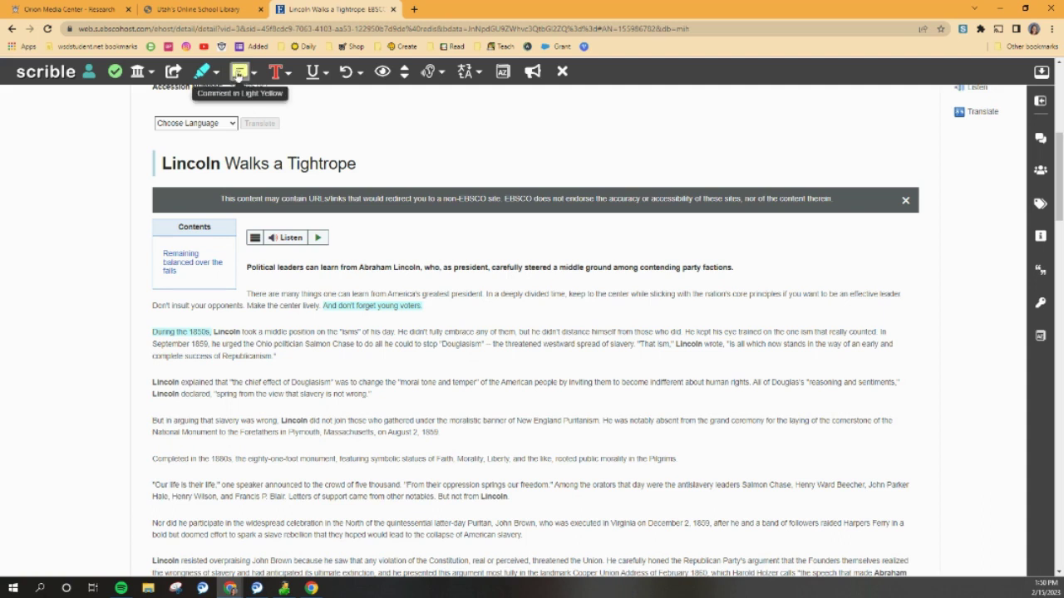
- Attach a light yellow comment reading "Wow! Look into this!" to the phrase "the threatened westward spread of slavery"
{"action": "left_click", "coordinate": [238, 73]}
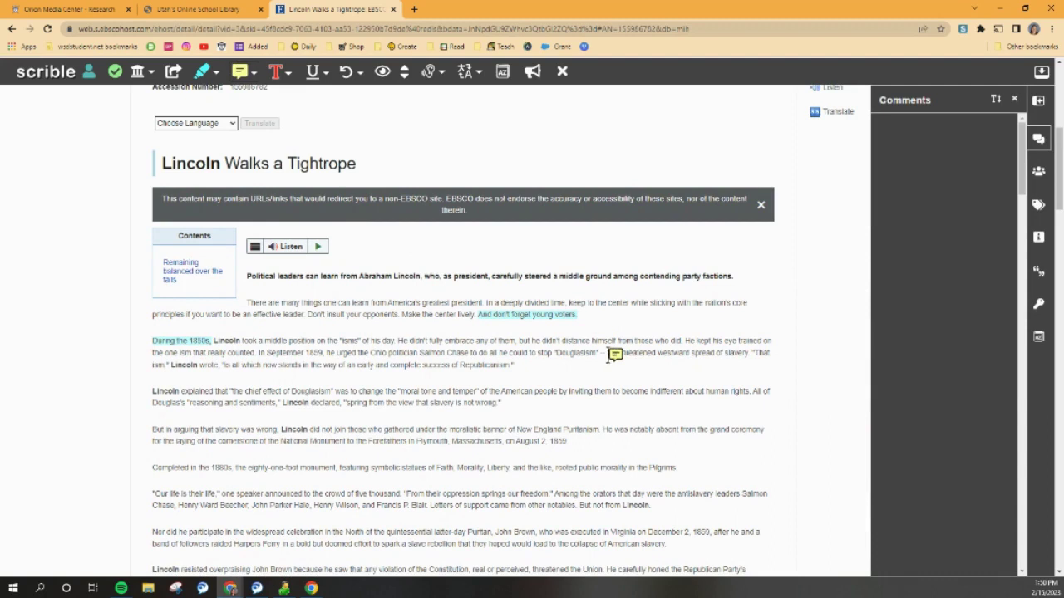
{"action": "left_click_drag", "start_coordinate": [609, 356], "coordinate": [751, 356]}
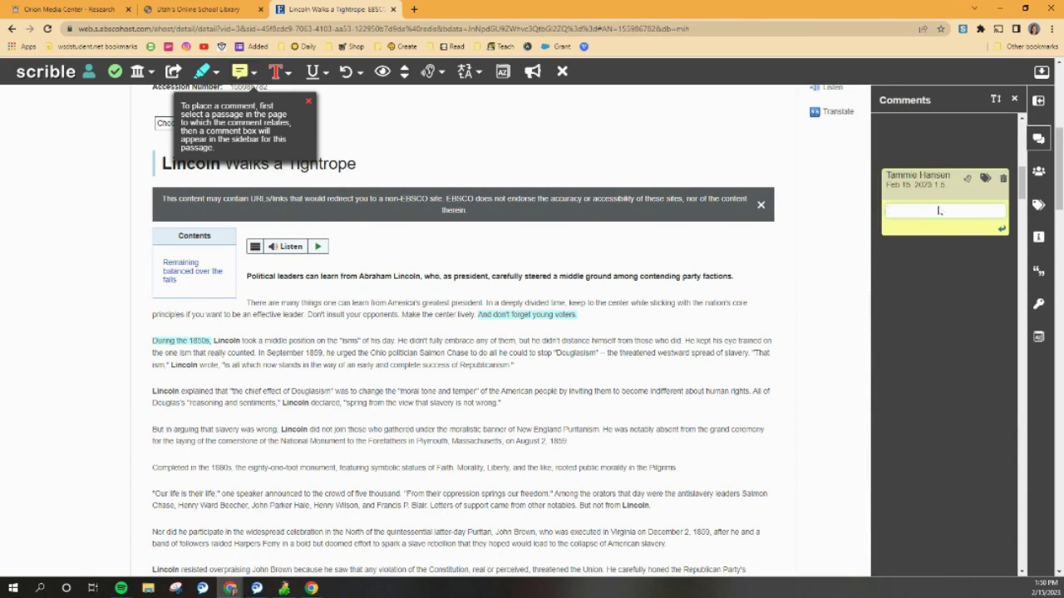
{"action": "type", "text": "Wow!  Look into this!"}
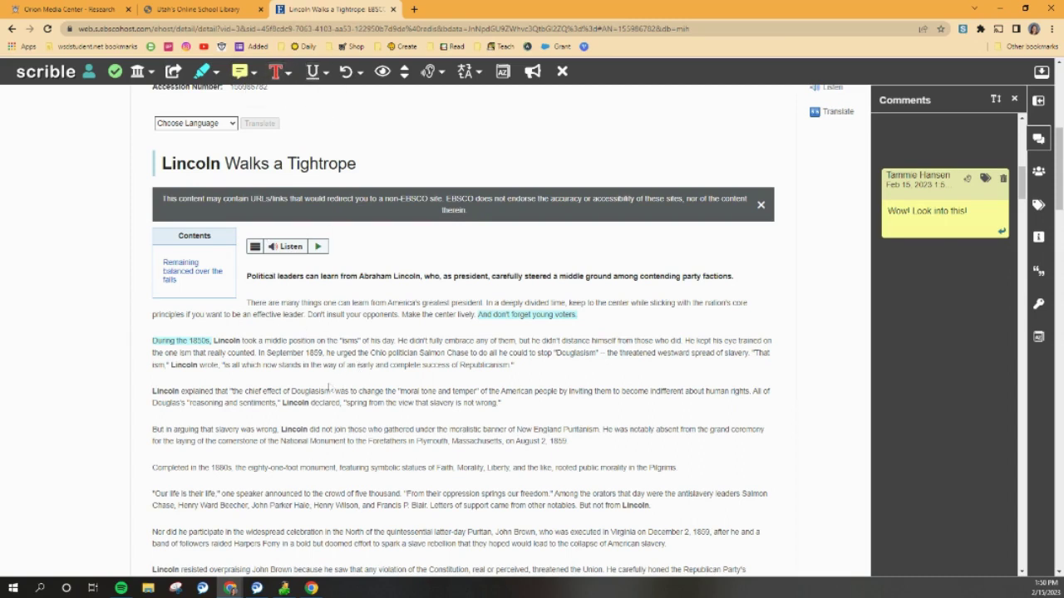
- Underline the words "was to change the 'moral tone" in the paragraph explaining Douglasism, and undo the underline
{"action": "left_click_drag", "start_coordinate": [317, 398], "coordinate": [439, 392]}
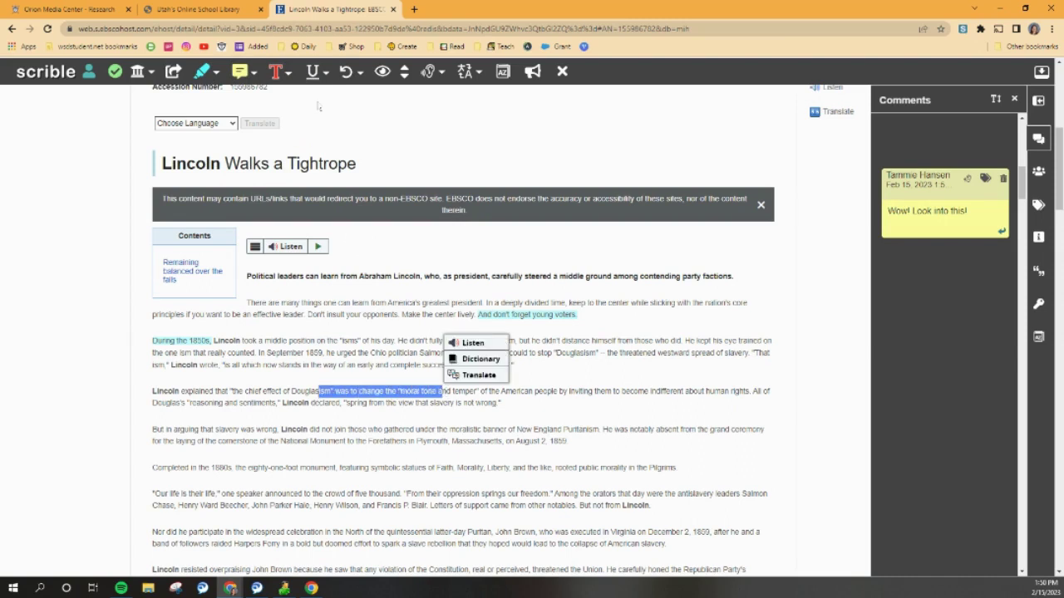
{"action": "left_click", "coordinate": [314, 72]}
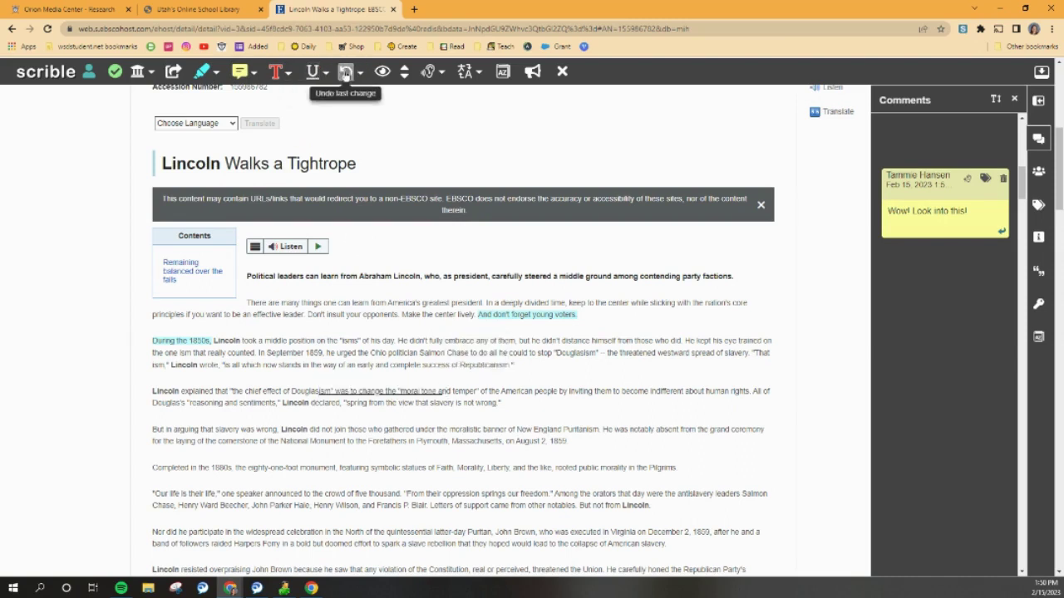
{"action": "left_click", "coordinate": [346, 74]}
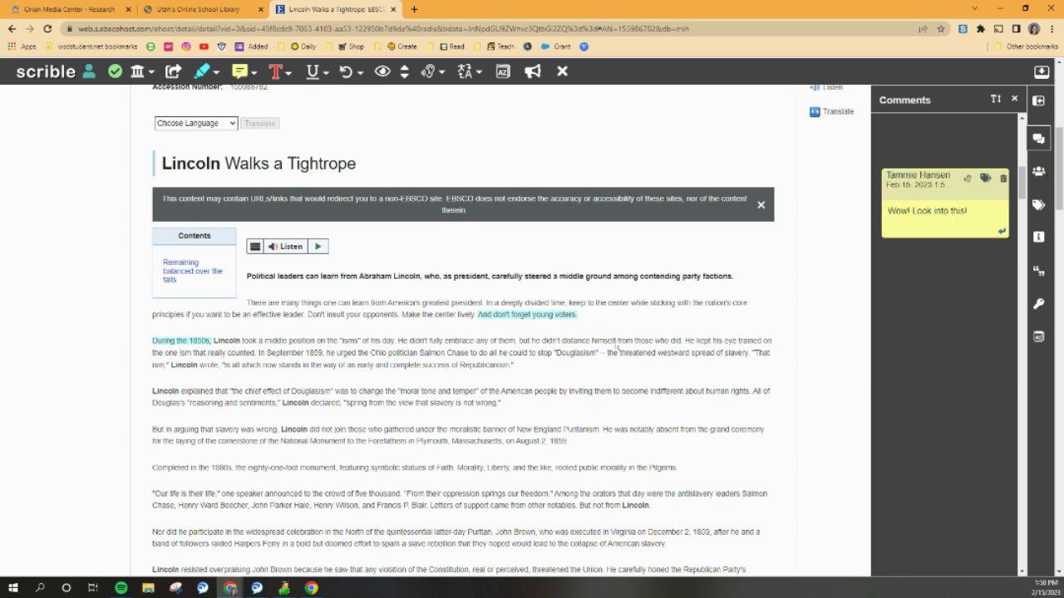
- Hide the article's annotations and show them again, twice
{"action": "left_click", "coordinate": [383, 73]}
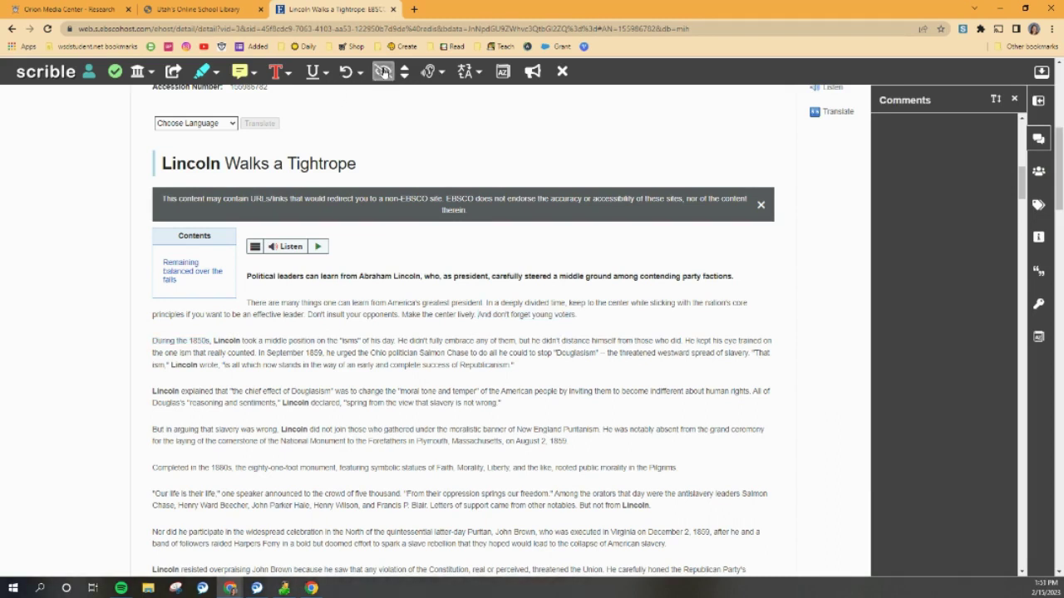
{"action": "left_click", "coordinate": [383, 73]}
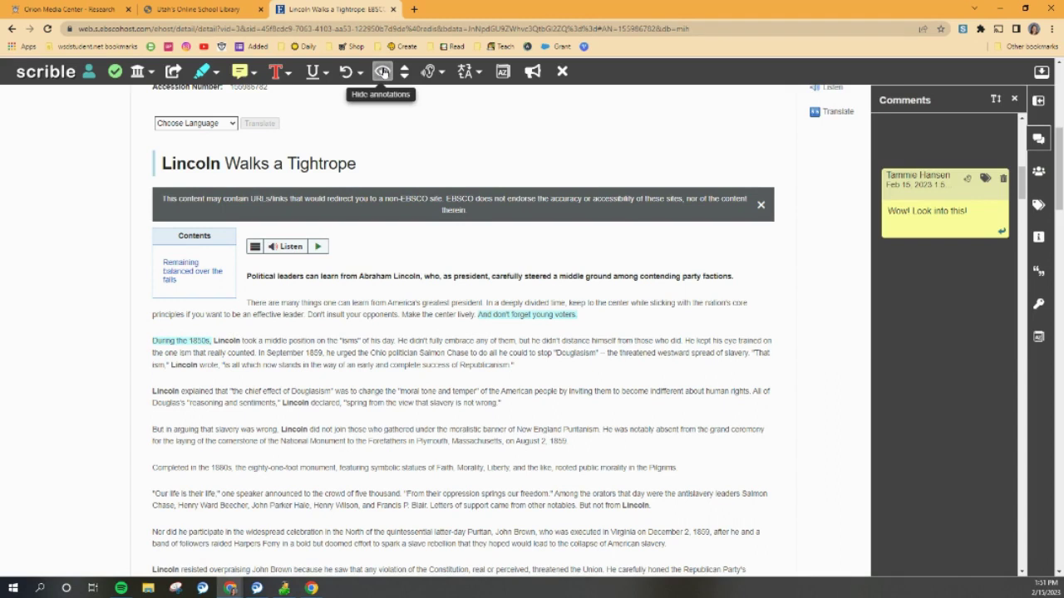
{"action": "left_click", "coordinate": [383, 73]}
{"action": "left_click", "coordinate": [383, 74]}
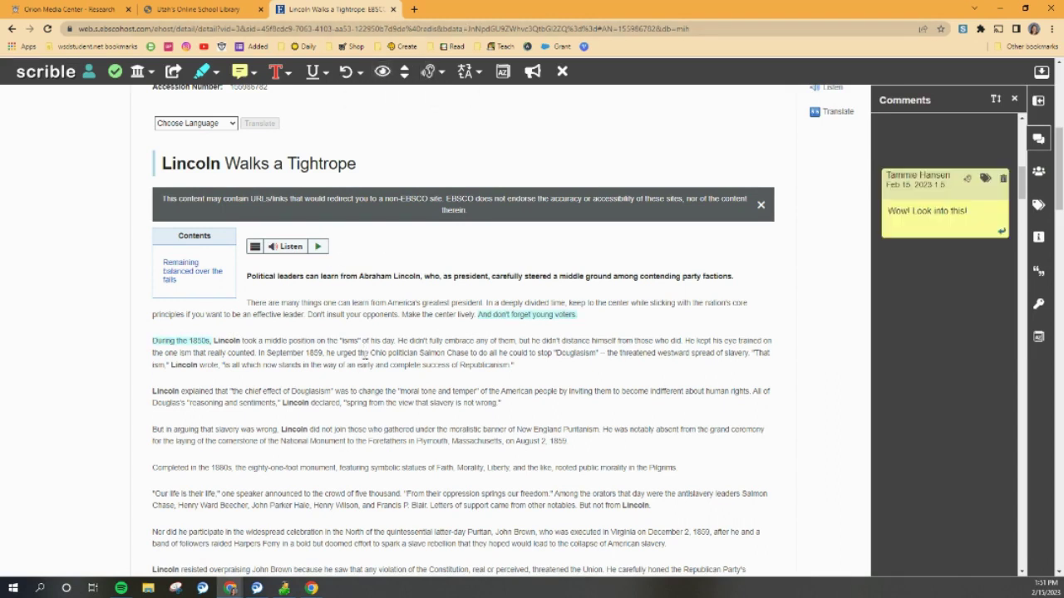
- Select the passage from "Ohio politician Salmon Chase" to "Douglasism", and then the word "embrace"
{"action": "left_click_drag", "start_coordinate": [369, 353], "coordinate": [601, 356]}
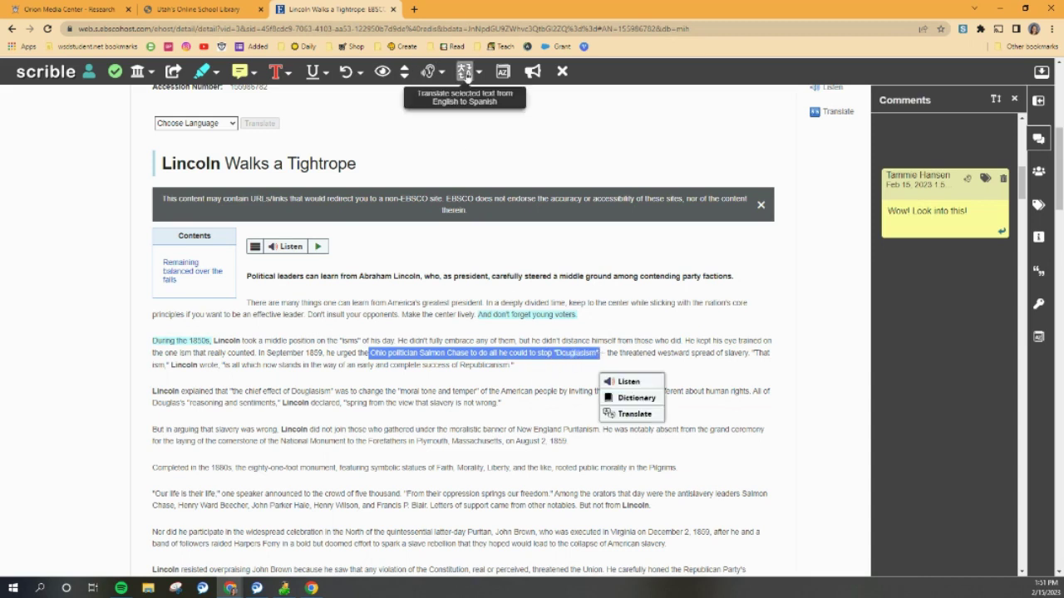
{"action": "left_click", "coordinate": [471, 380]}
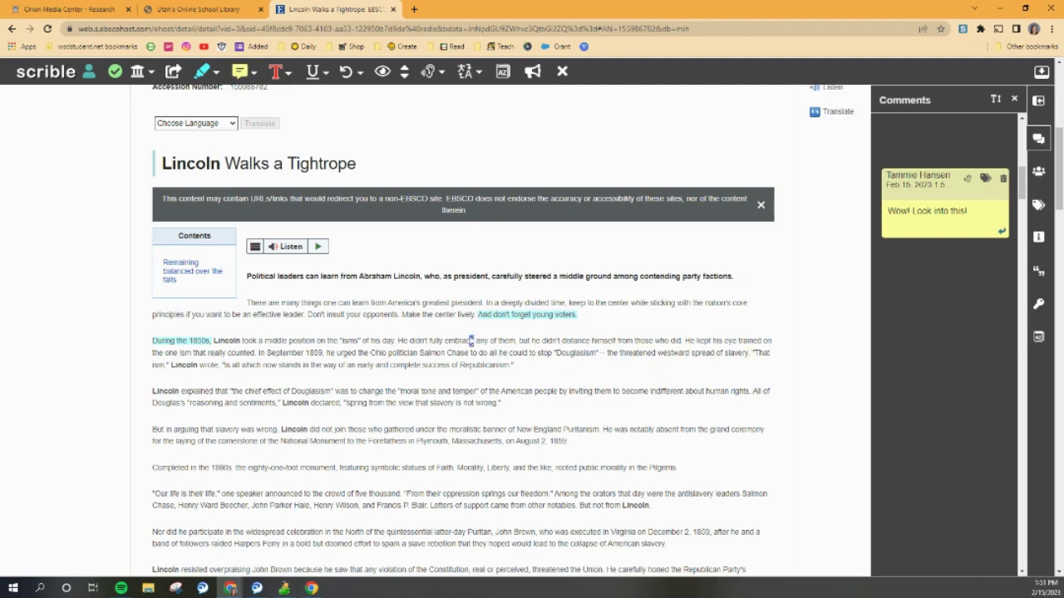
{"action": "left_click_drag", "start_coordinate": [471, 341], "coordinate": [444, 342]}
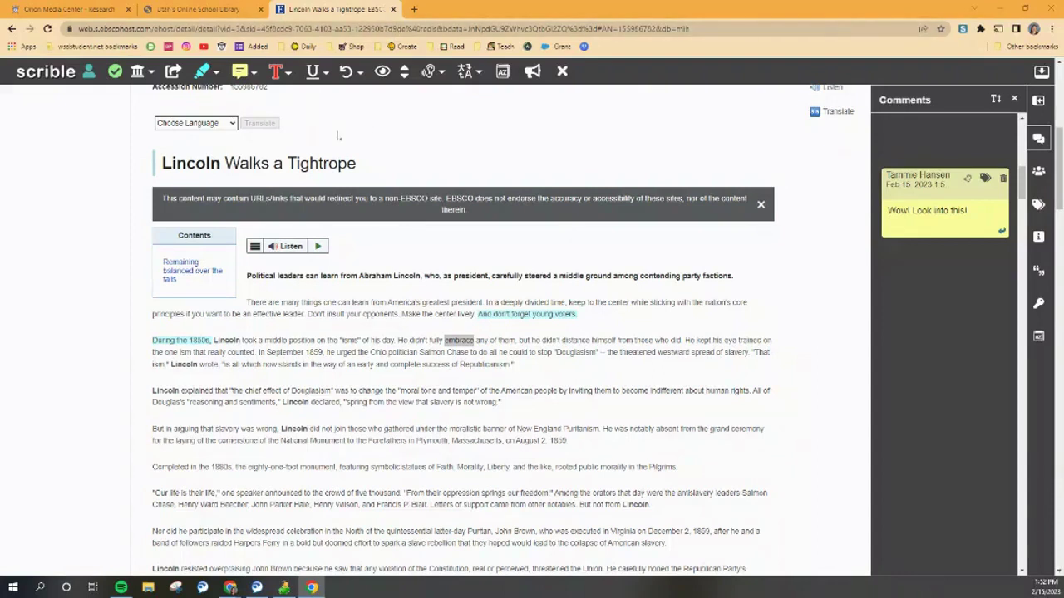
- Close the annotated Lincoln article and return to the EBSCO: Middle School page
{"action": "left_click", "coordinate": [393, 9]}
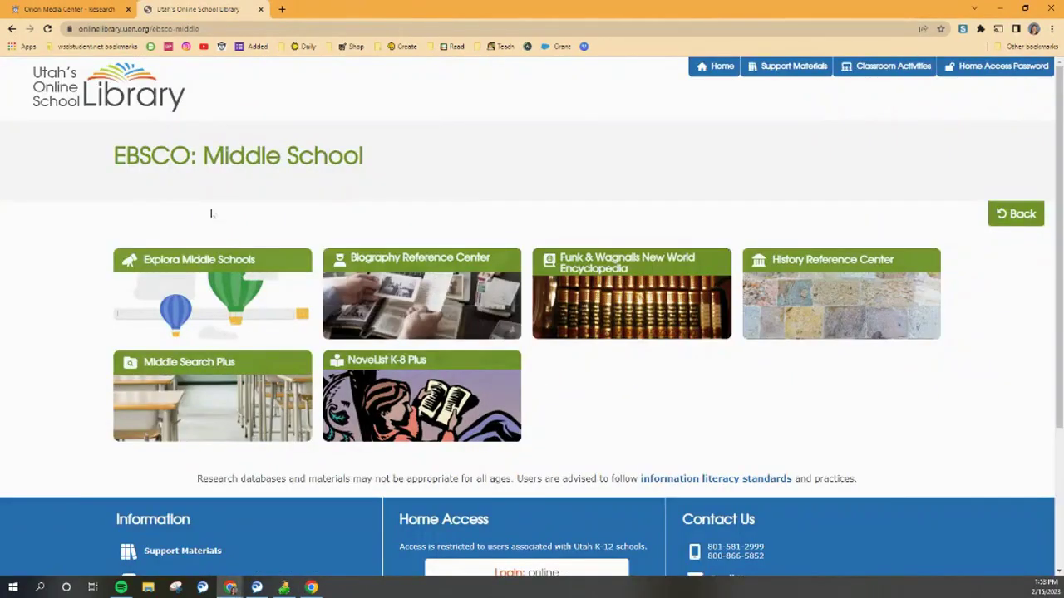
- Go to the online school library's middle school section and open Gale in Context: Middle School from its reference collection
{"action": "left_click", "coordinate": [711, 68]}
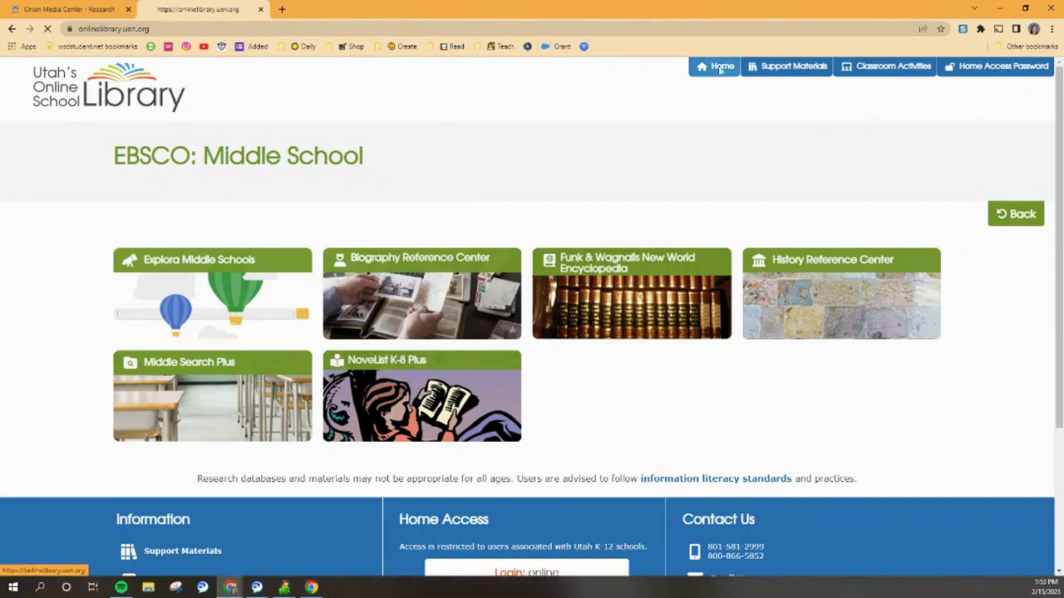
{"action": "left_click", "coordinate": [573, 492]}
{"action": "scroll", "coordinate": [381, 407], "scroll_direction": "down", "scroll_amount": 3}
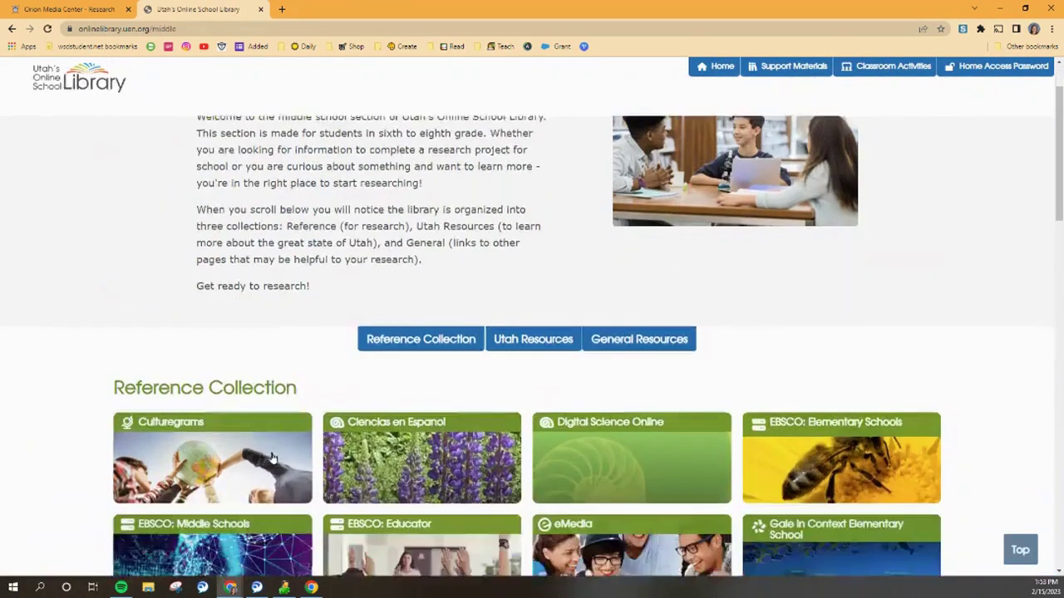
{"action": "scroll", "coordinate": [222, 411], "scroll_direction": "down", "scroll_amount": 2}
{"action": "left_click", "coordinate": [223, 411]}
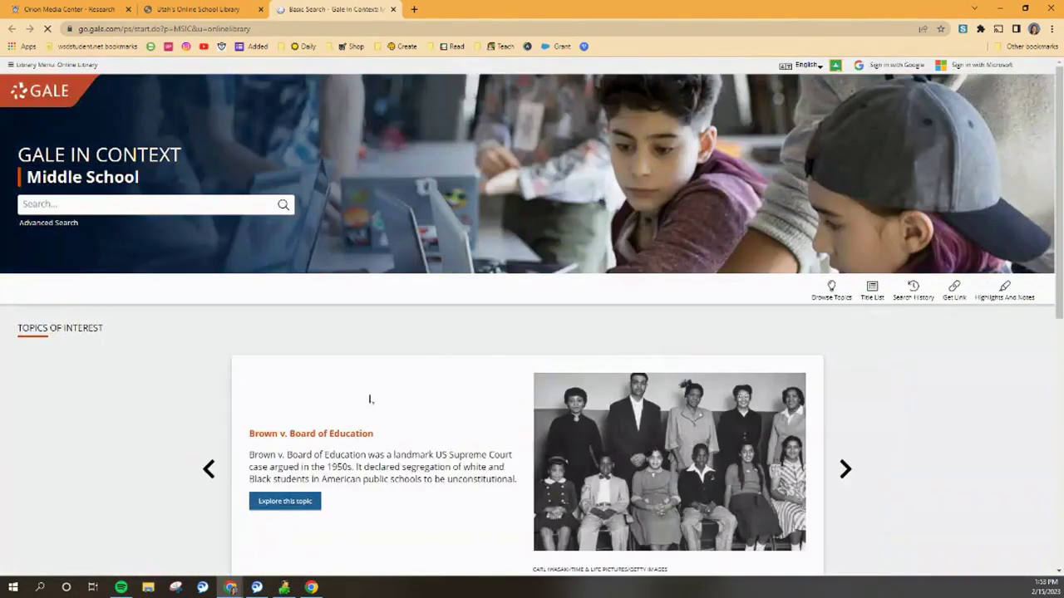
- Search for Abraham Lincoln and open the article "What's open, what's closed on Juneteenth" from the news results
{"action": "left_click", "coordinate": [86, 205]}
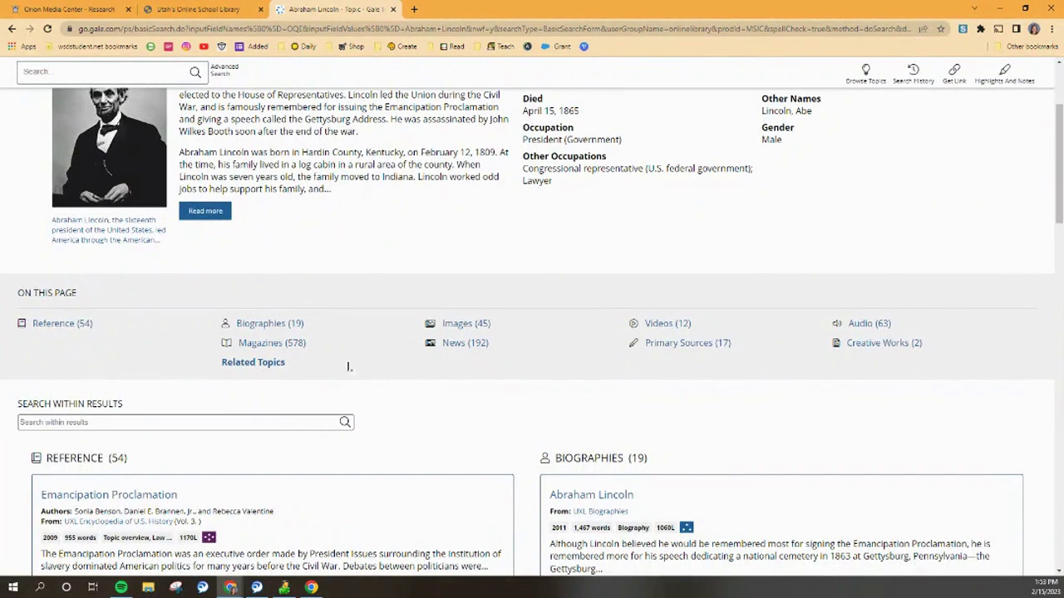
{"action": "left_click", "coordinate": [455, 345]}
{"action": "scroll", "coordinate": [125, 316], "scroll_direction": "down", "scroll_amount": 2}
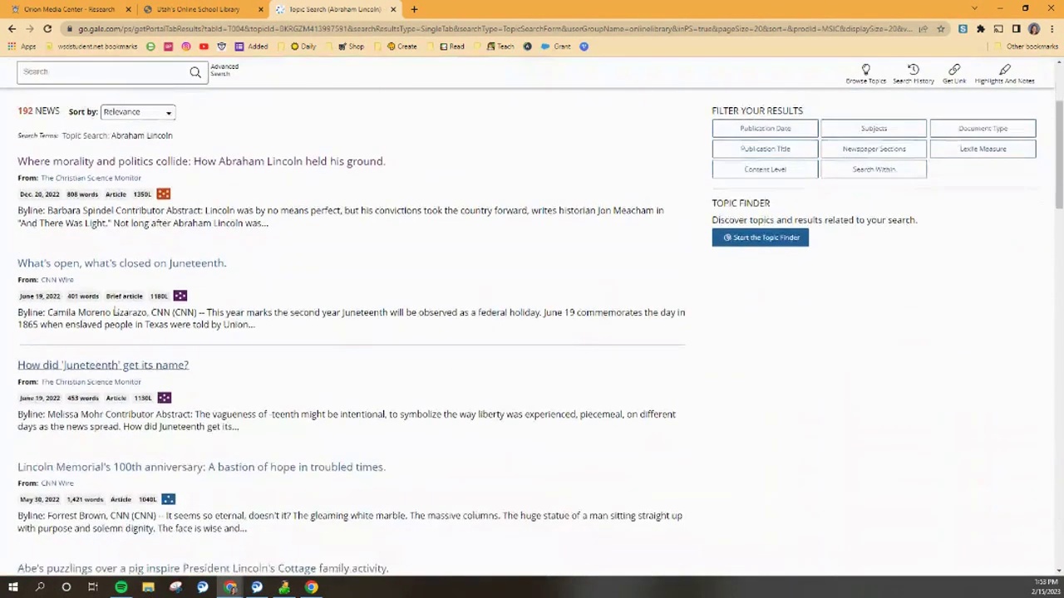
{"action": "left_click", "coordinate": [84, 263]}
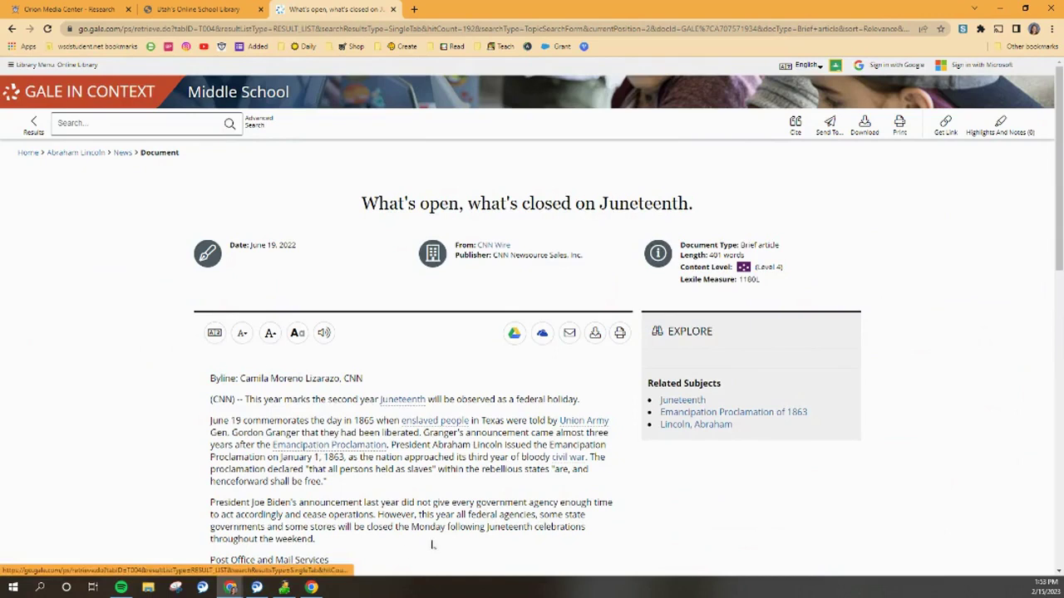
- Activate the Scrible Toolbar on the Juneteenth article and highlight the passage from "declared" to "henceforward shall be free."
{"action": "scroll", "coordinate": [432, 544], "scroll_direction": "down", "scroll_amount": 2}
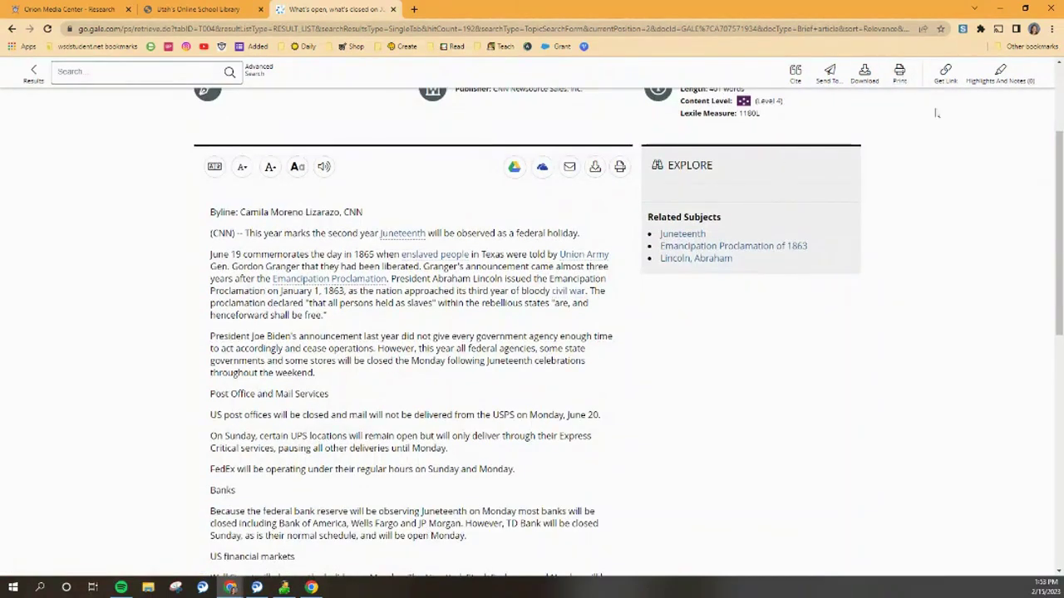
{"action": "scroll", "coordinate": [921, 150], "scroll_direction": "up", "scroll_amount": 2}
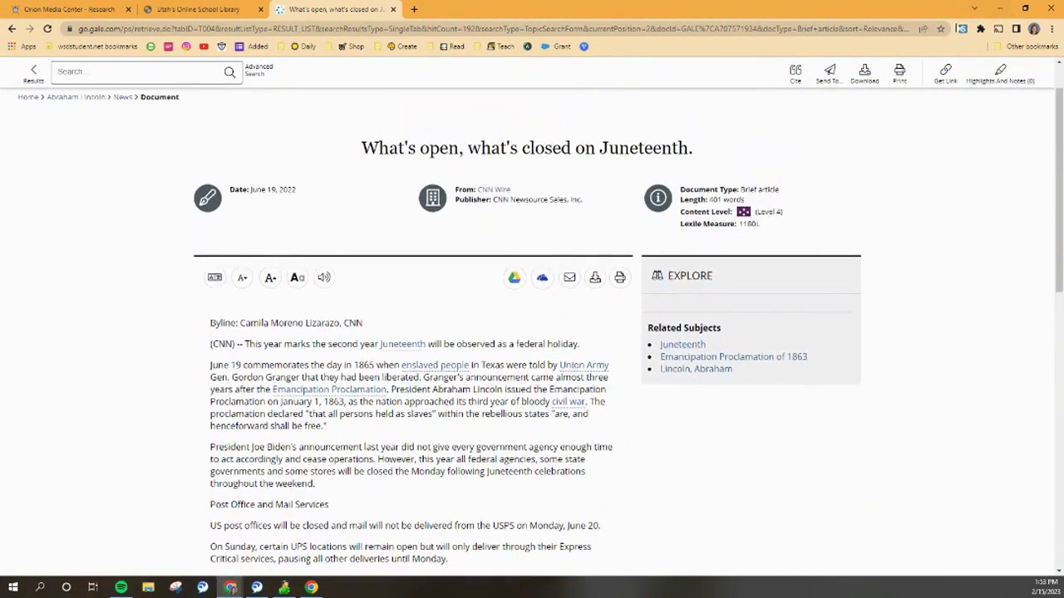
{"action": "left_click", "coordinate": [963, 29]}
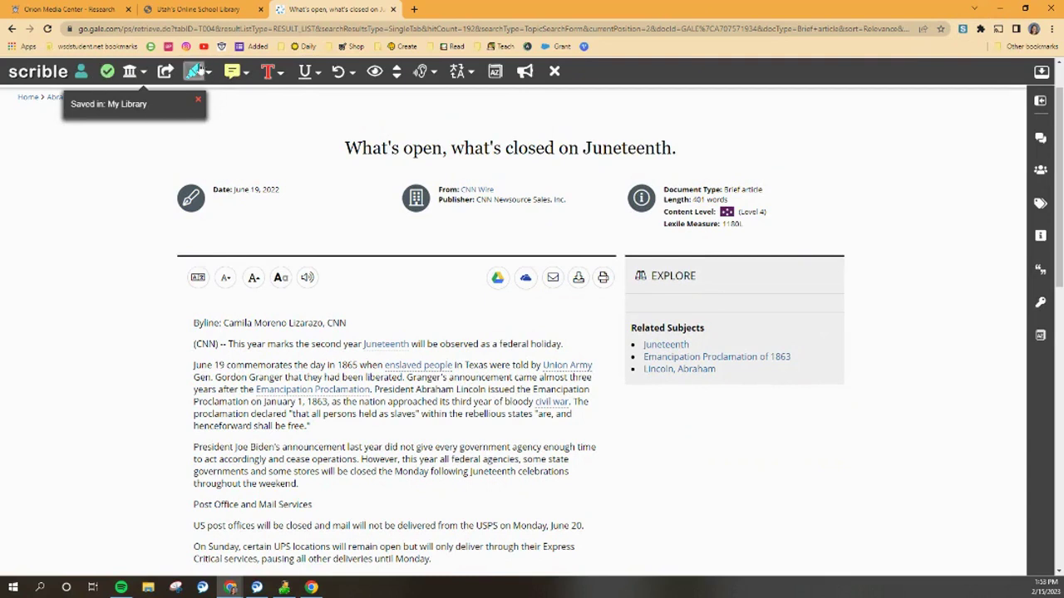
{"action": "left_click", "coordinate": [194, 71]}
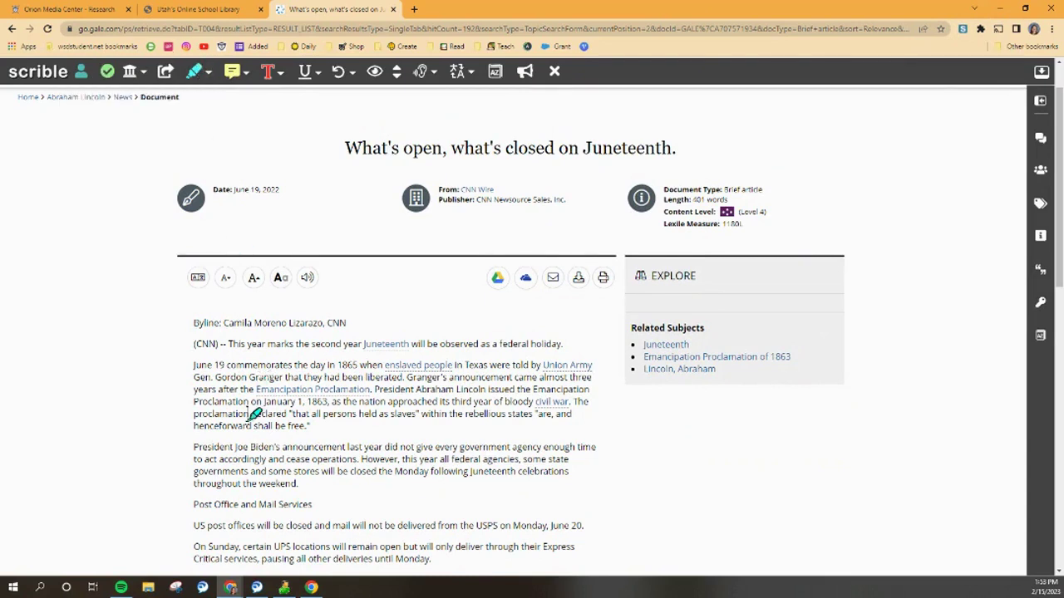
{"action": "left_click_drag", "start_coordinate": [250, 413], "coordinate": [311, 426]}
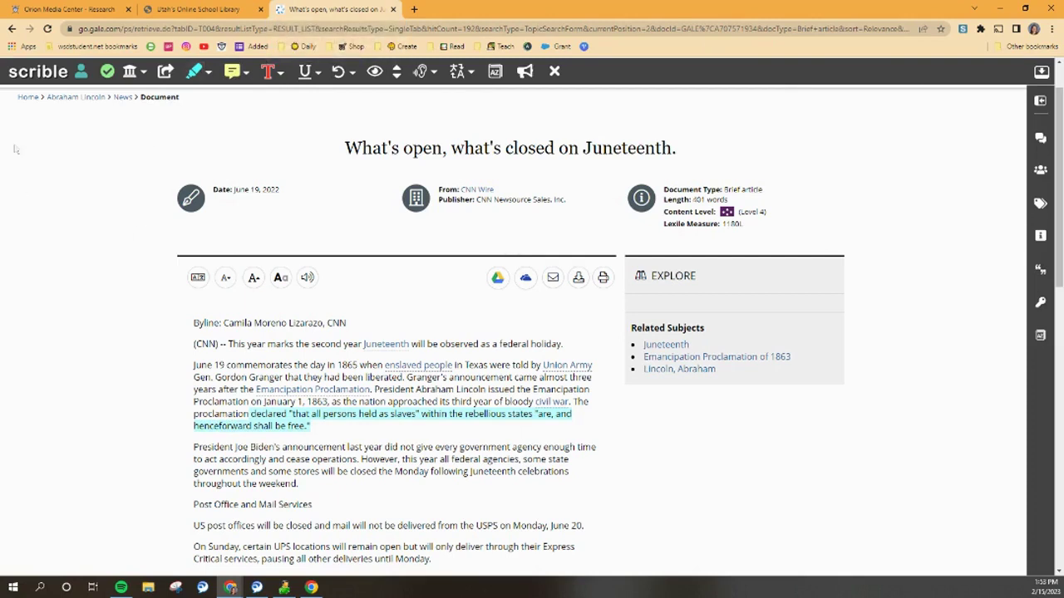
- Sign in to the Scrible website and view the saved Juneteenth article and the annotations list in My Library
{"action": "left_click", "coordinate": [39, 75]}
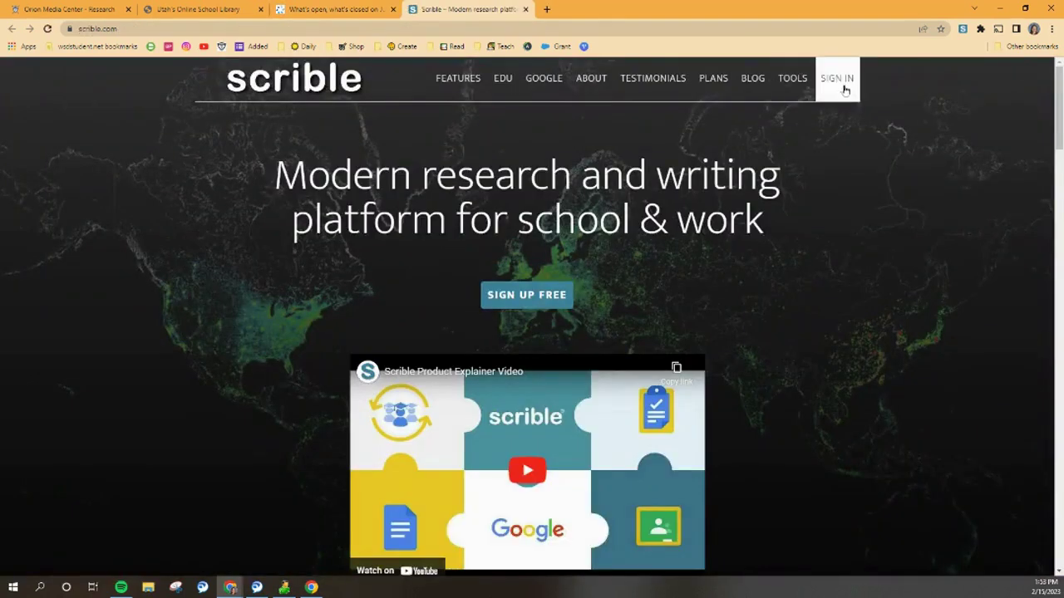
{"action": "left_click", "coordinate": [840, 86]}
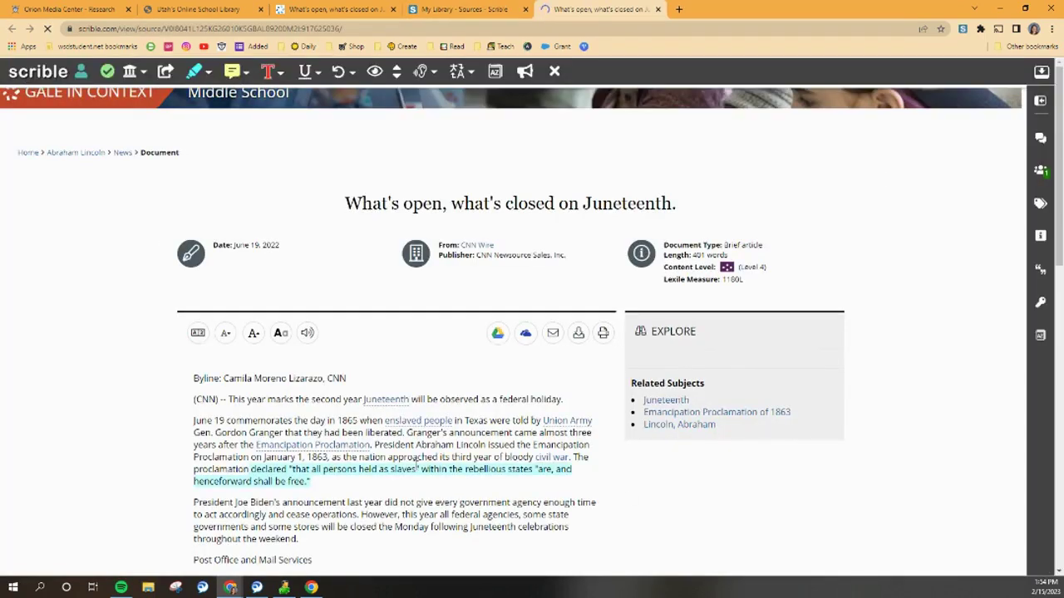
{"action": "left_click", "coordinate": [657, 9]}
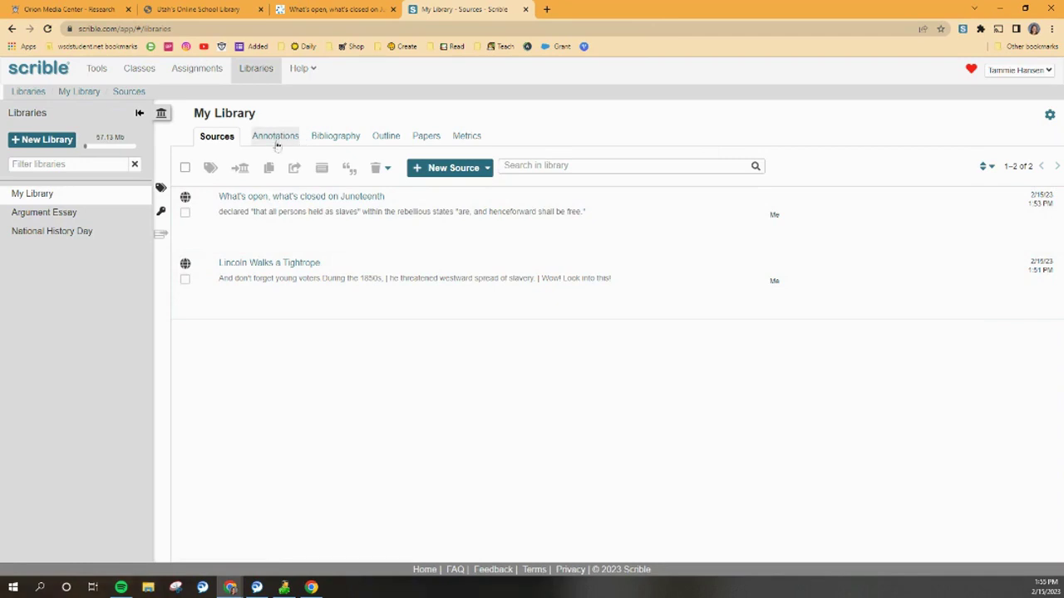
{"action": "left_click", "coordinate": [280, 136]}
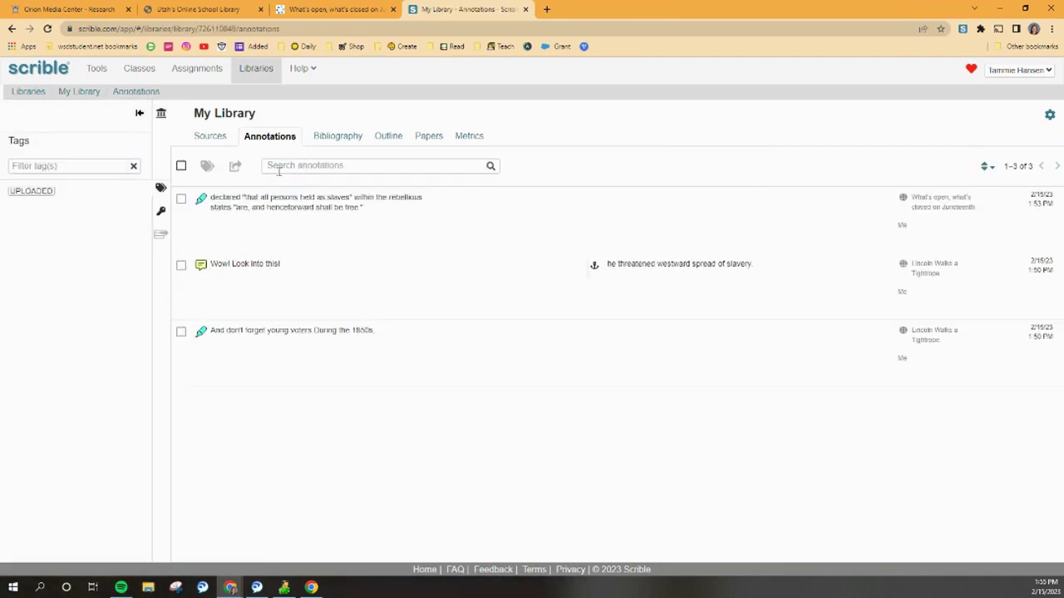